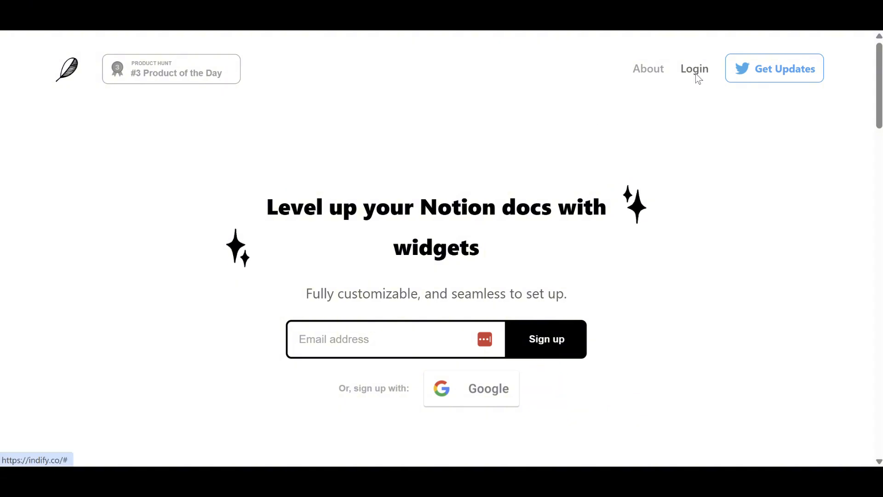
Step: Log in and create a new Countdown widget titled Countdown from the widget gallery
click(696, 75)
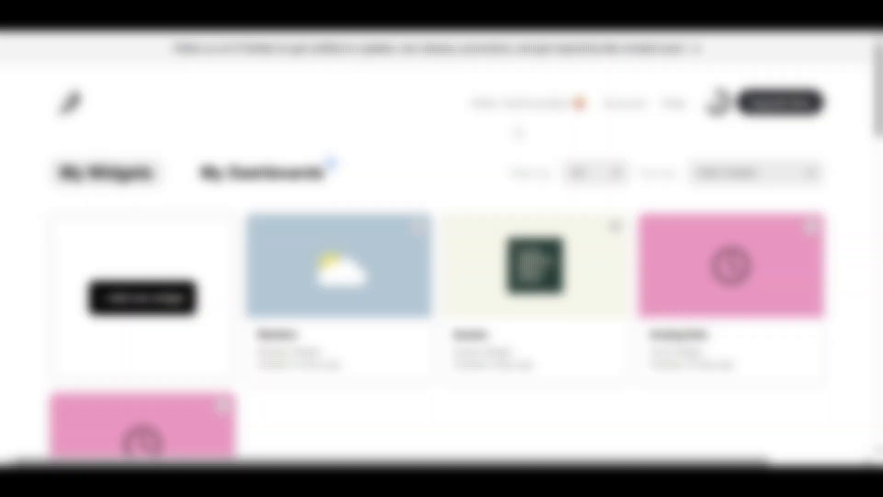
scroll(518, 131, down, 9)
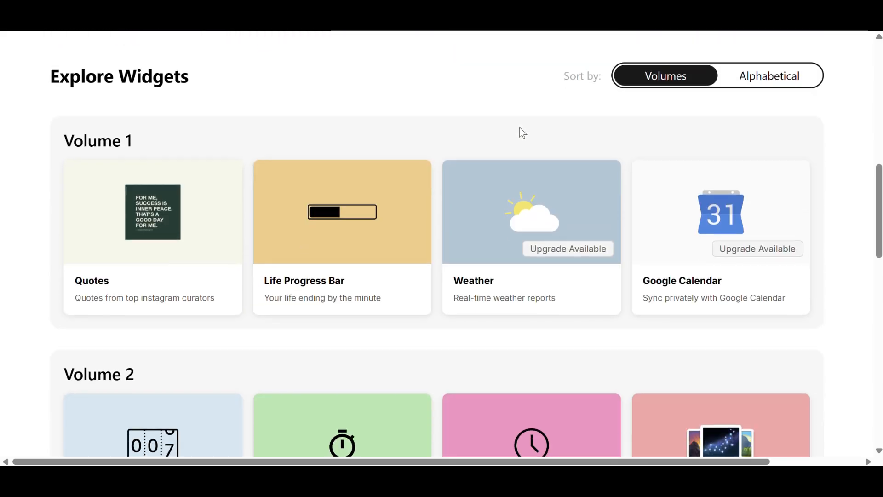
scroll(519, 132, down, 5)
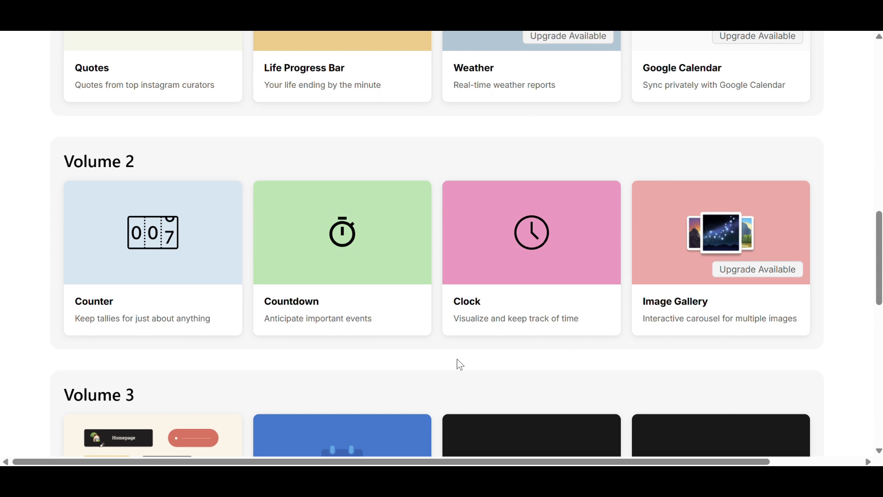
click(389, 266)
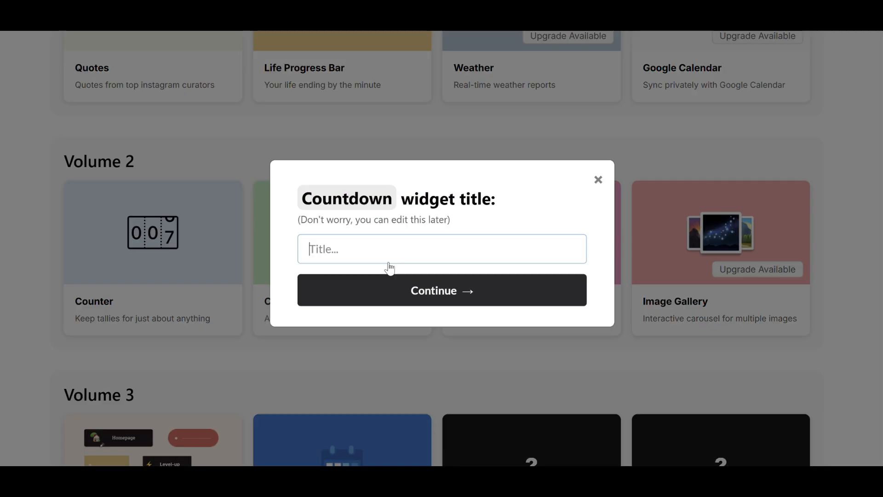
click(390, 250)
text(Countdown)
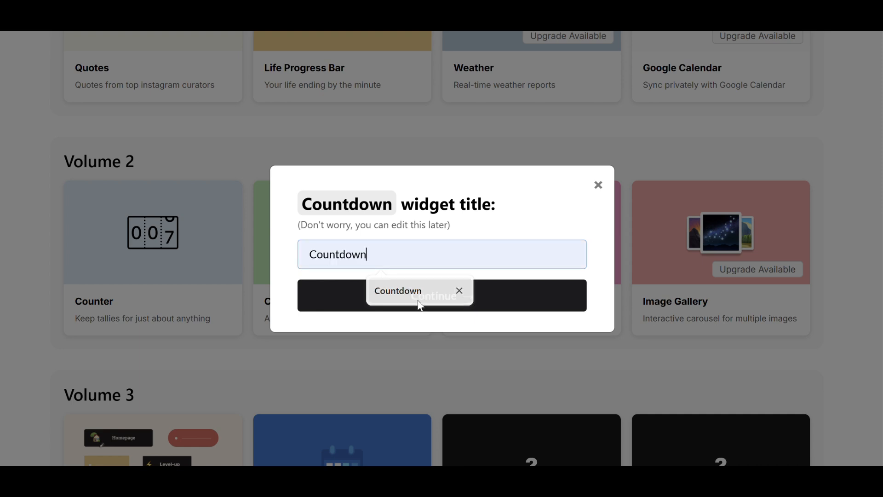
click(405, 291)
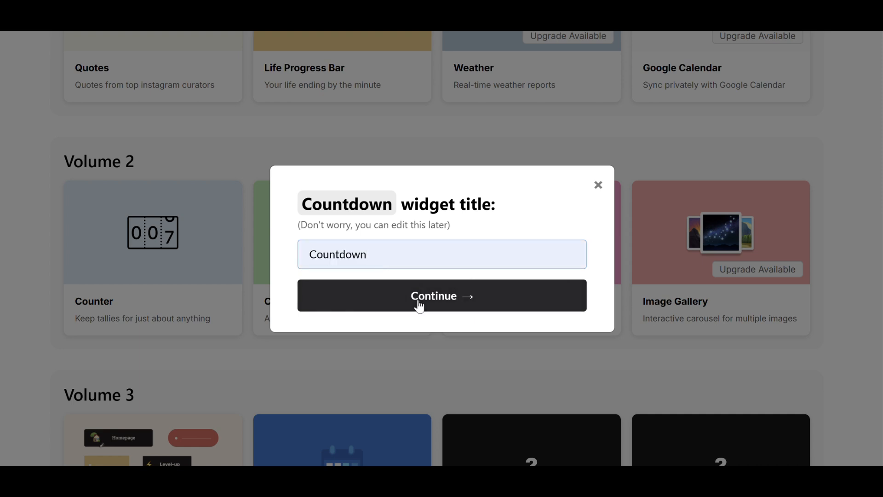
click(420, 306)
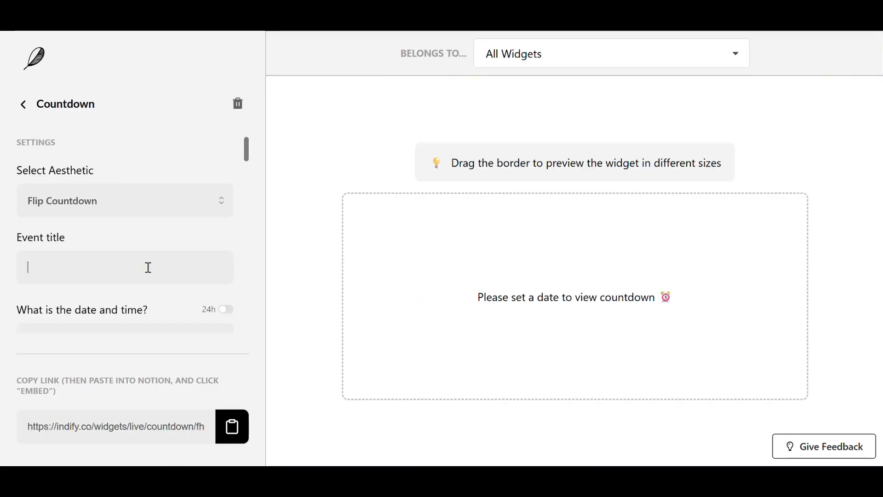
Step: Set the event title to Trip to Bali! and the date and time to November 20 2025, 7:45 AM
text(Trip to Bali!)
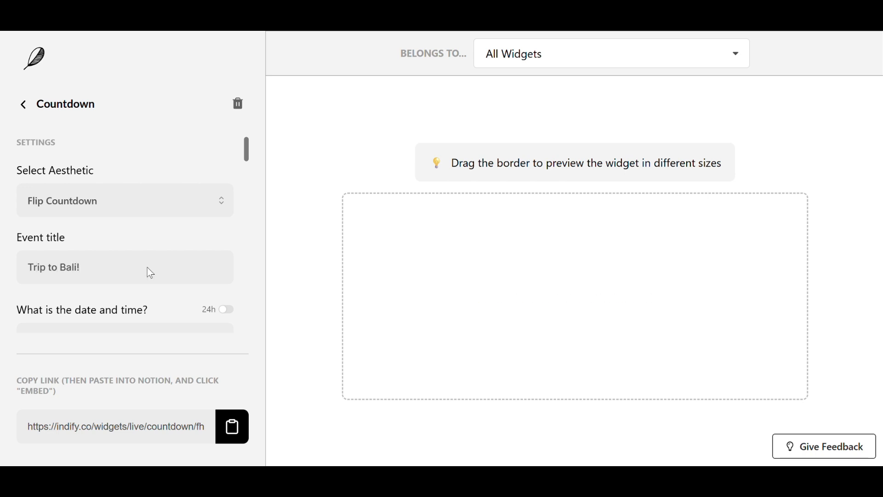
scroll(154, 249, down, 2)
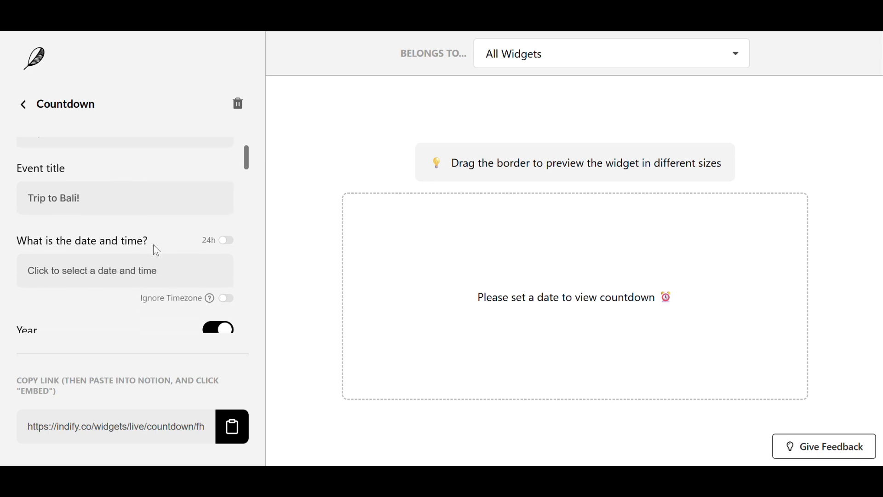
click(151, 273)
click(170, 49)
click(170, 48)
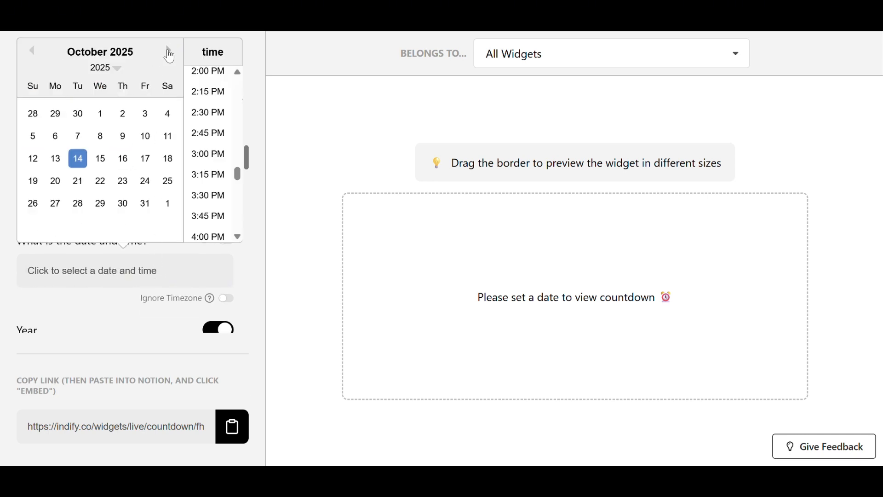
click(169, 48)
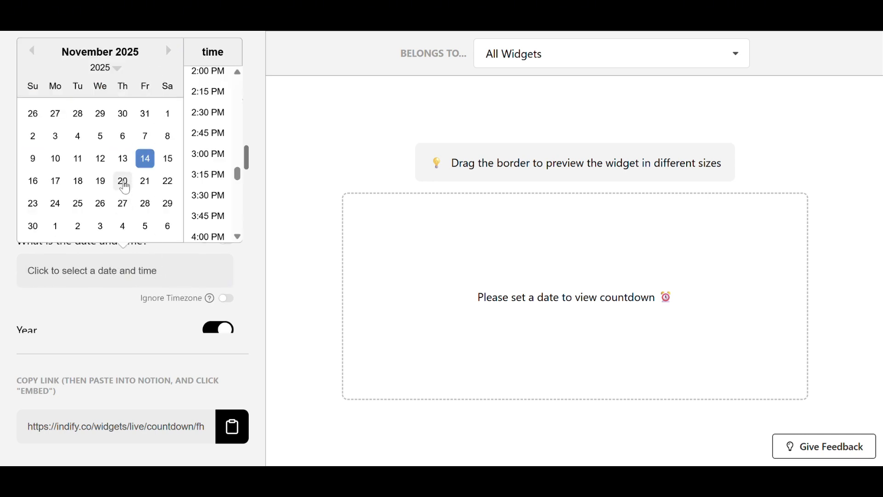
click(123, 182)
scroll(210, 138, up, 12)
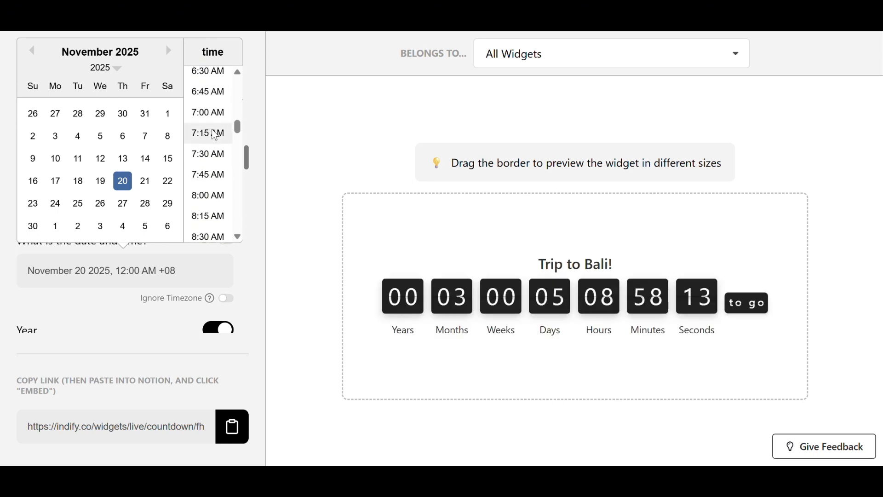
click(209, 175)
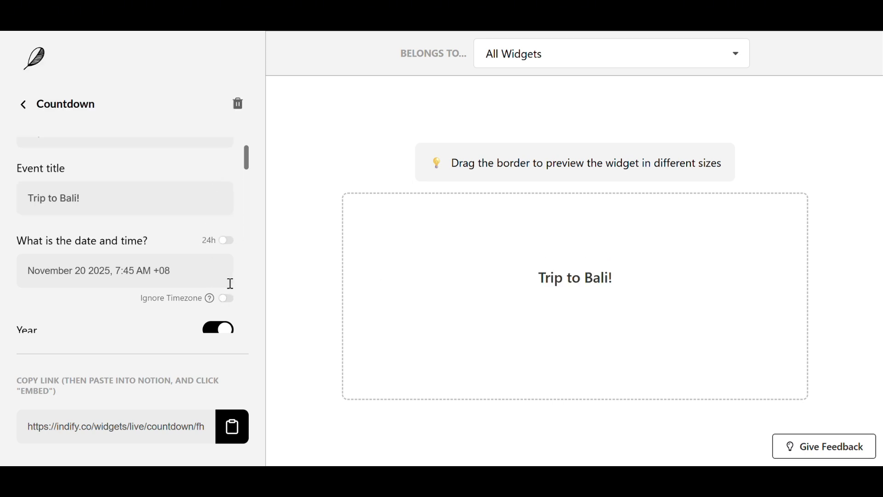
Step: Try the Text-Only aesthetic, then switch back to Flip Countdown
scroll(203, 211, up, 2)
click(209, 201)
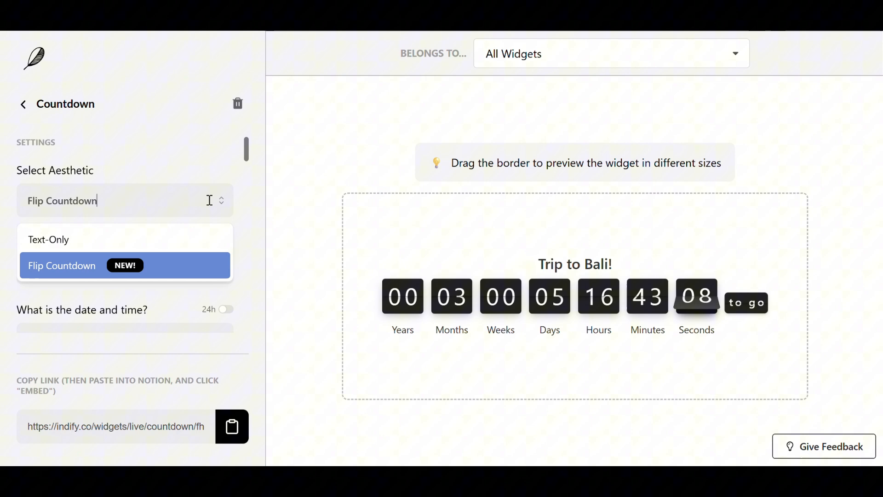
click(184, 239)
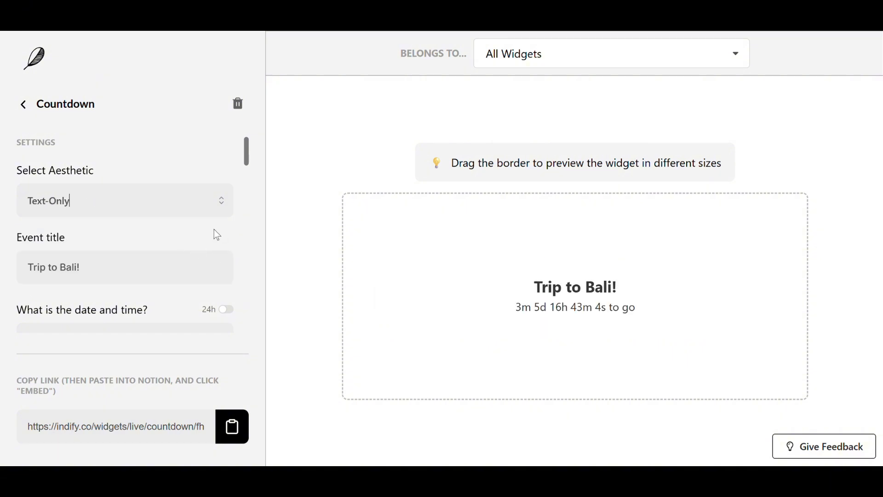
click(213, 201)
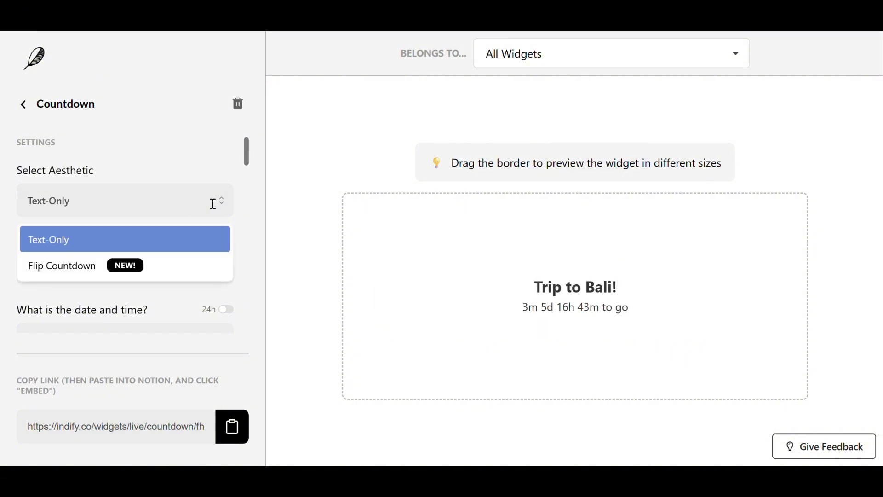
click(177, 261)
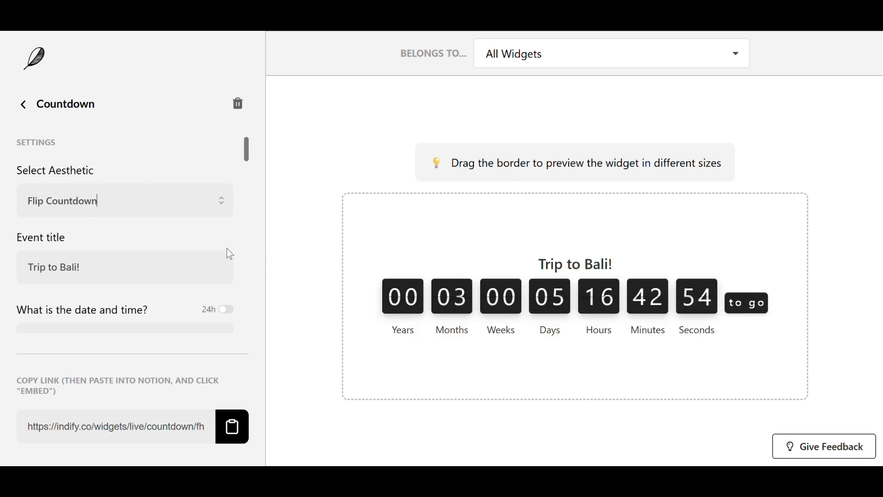
Step: Turn off the Year, Month, Week, Hour, Minute and Second units so only Day remains shown
scroll(211, 233, down, 2)
scroll(211, 234, down, 3)
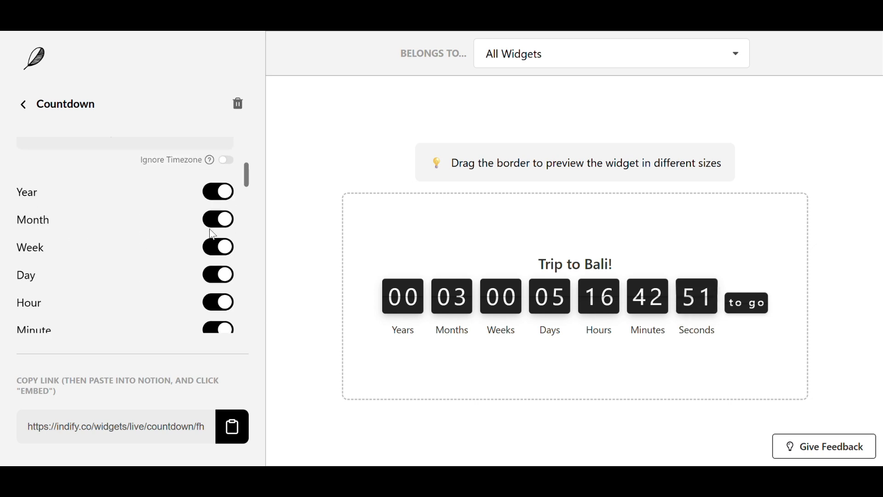
click(220, 193)
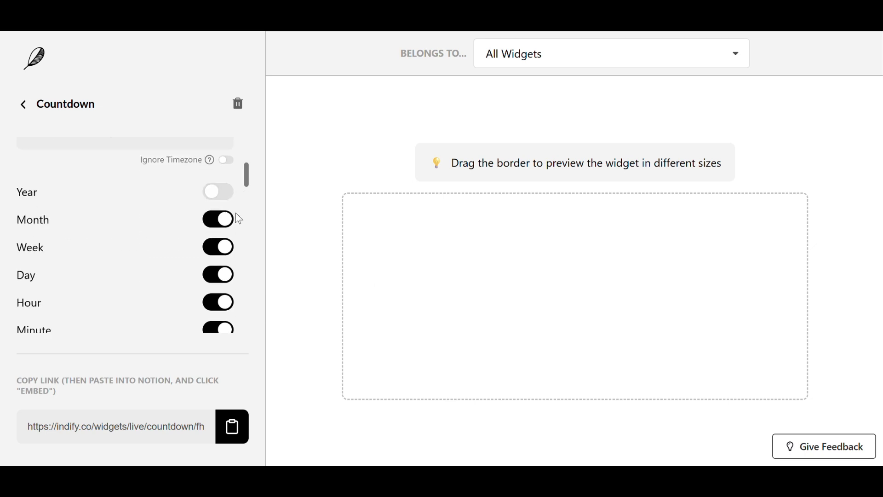
click(220, 220)
click(222, 247)
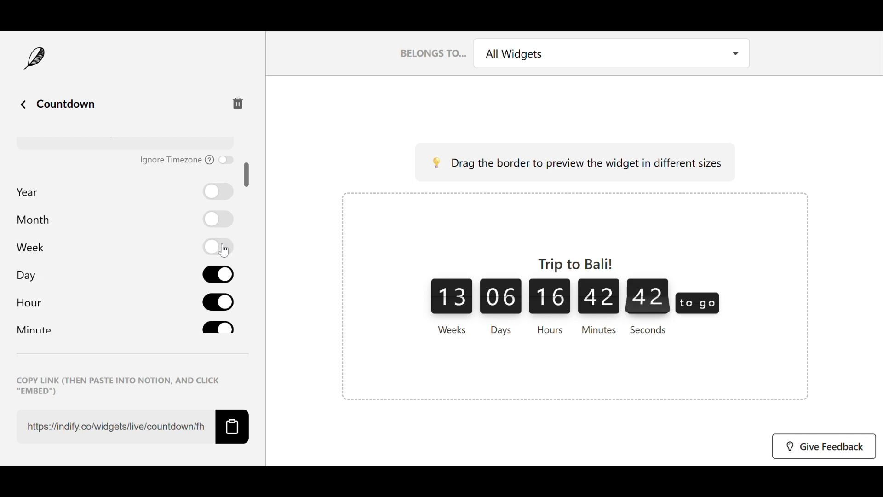
click(219, 303)
click(221, 331)
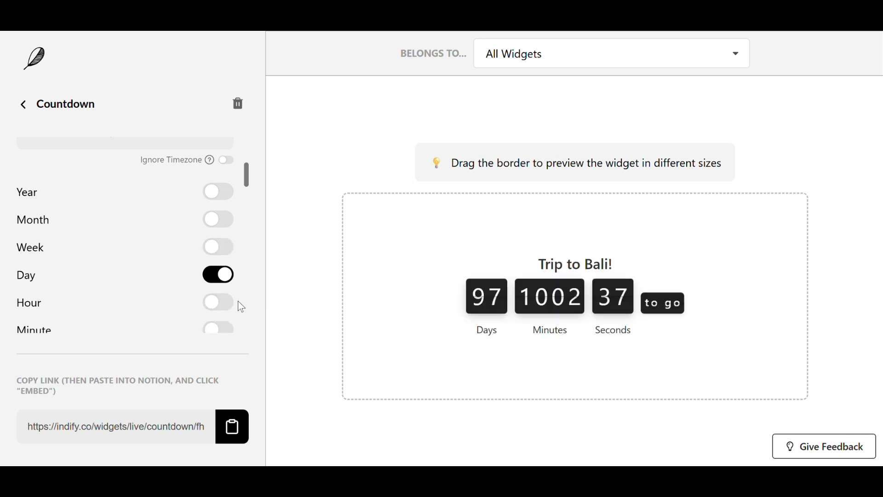
scroll(244, 261, down, 2)
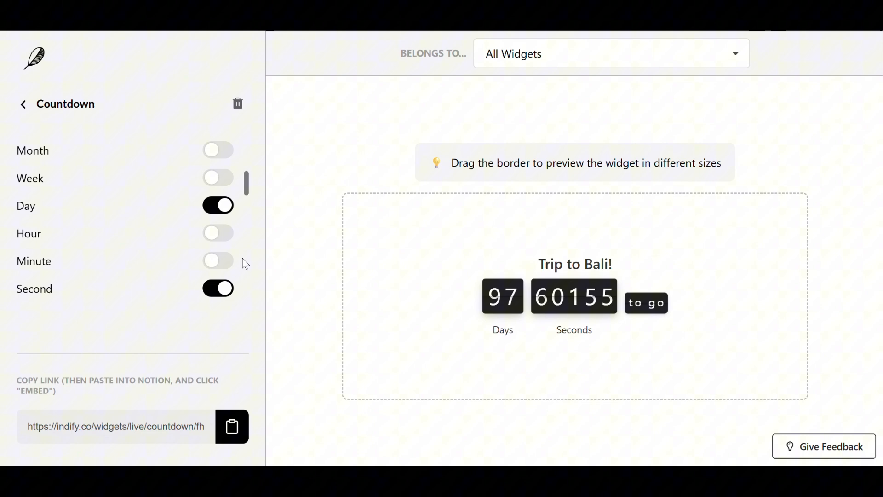
click(216, 292)
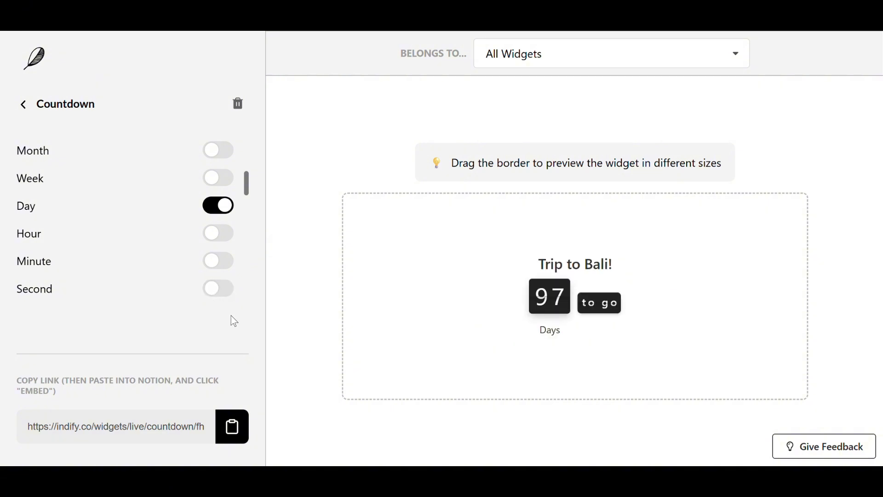
Step: Set Show Confetti on Completion to Never
scroll(244, 211, down, 3)
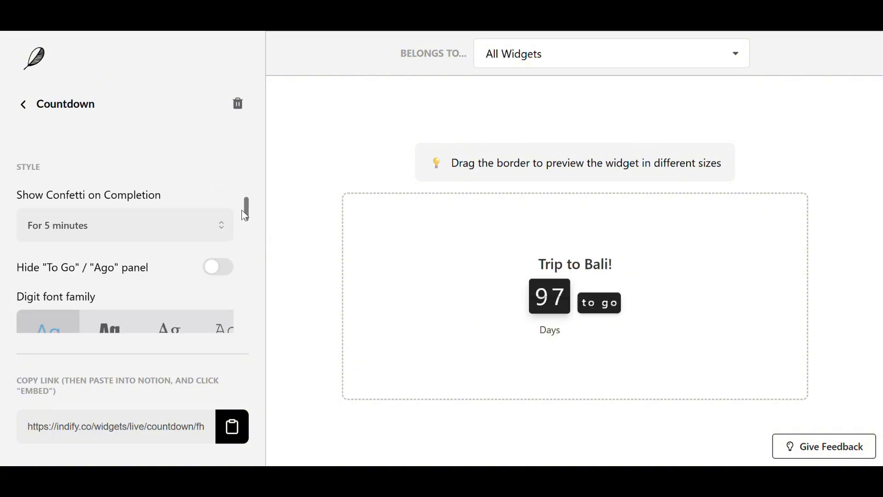
click(206, 226)
scroll(169, 268, down, 3)
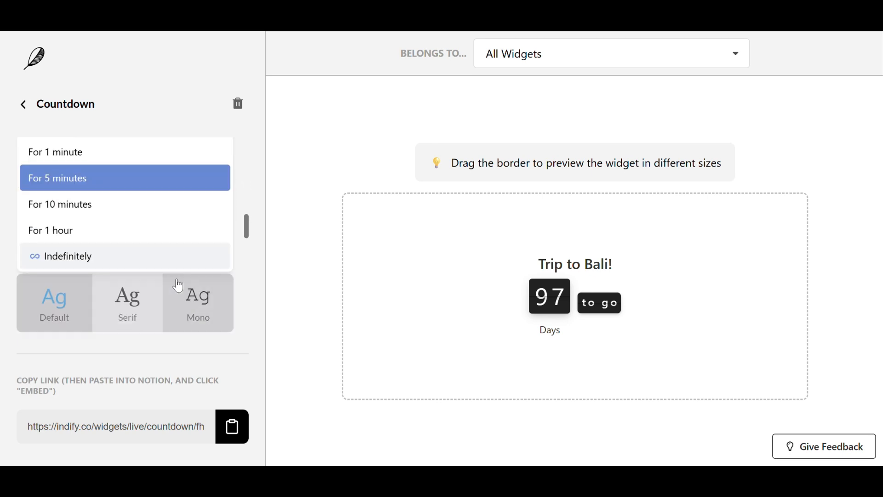
scroll(148, 206, up, 3)
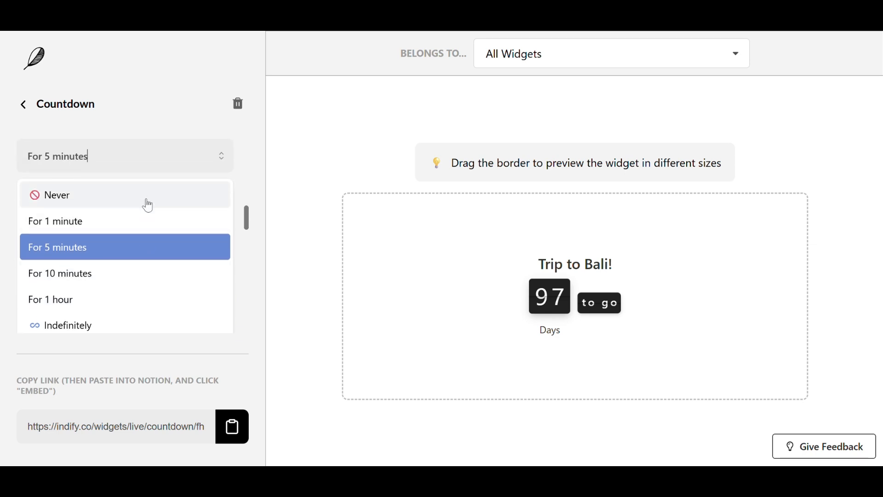
click(149, 206)
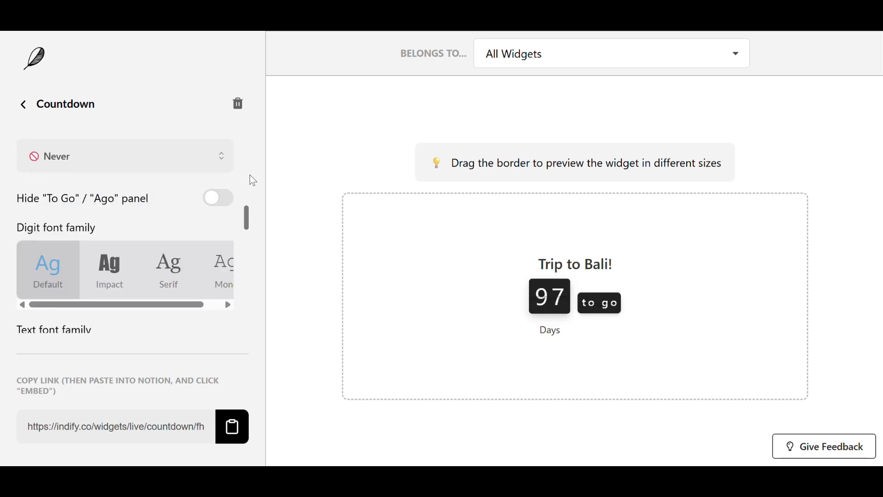
Step: Toggle the Hide "To Go" / "Ago" panel option on and back off
click(219, 202)
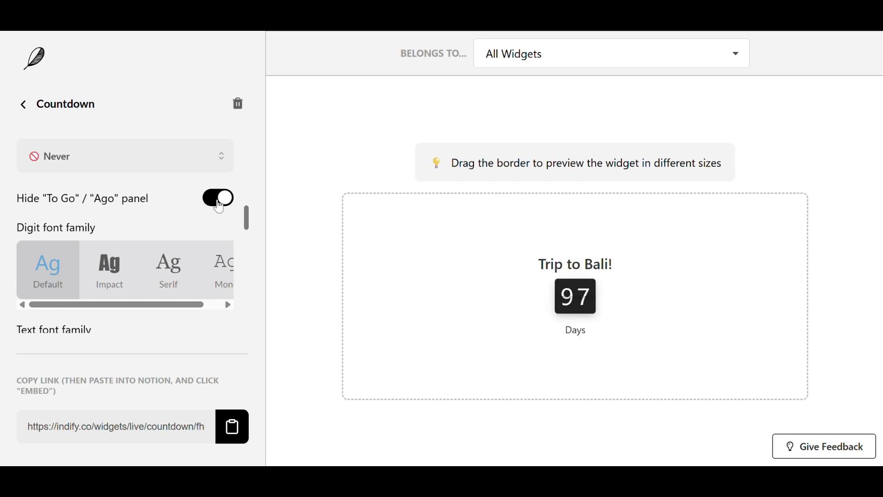
click(219, 202)
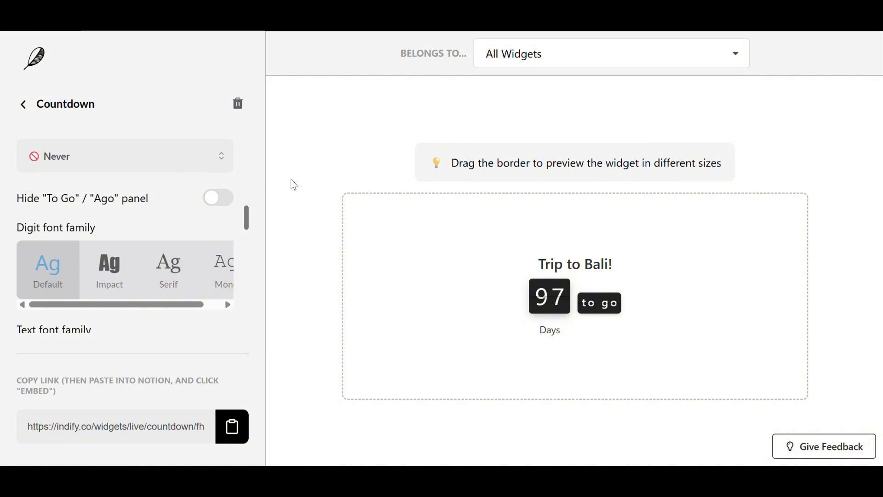
Step: Try the Impact digit font family, then choose Serif
click(109, 277)
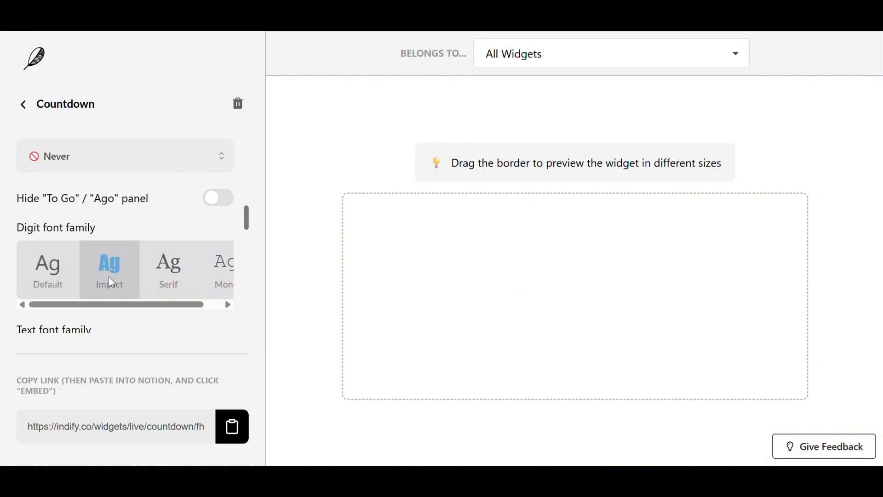
click(161, 285)
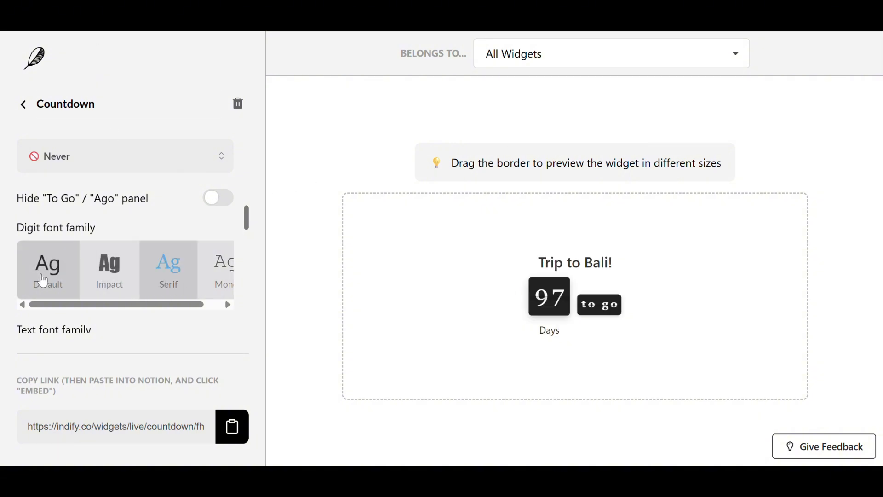
click(158, 283)
Step: Try the Serif and Mono text font families, then return to Default
scroll(174, 258, down, 3)
click(134, 234)
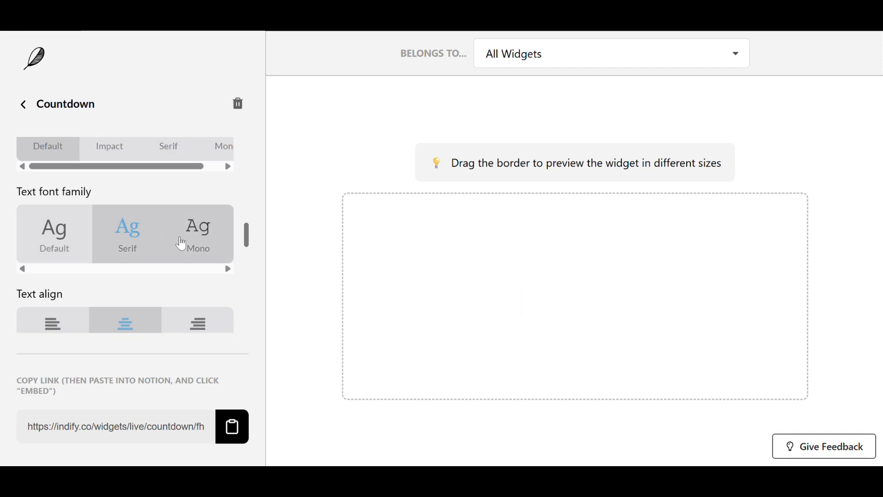
click(190, 236)
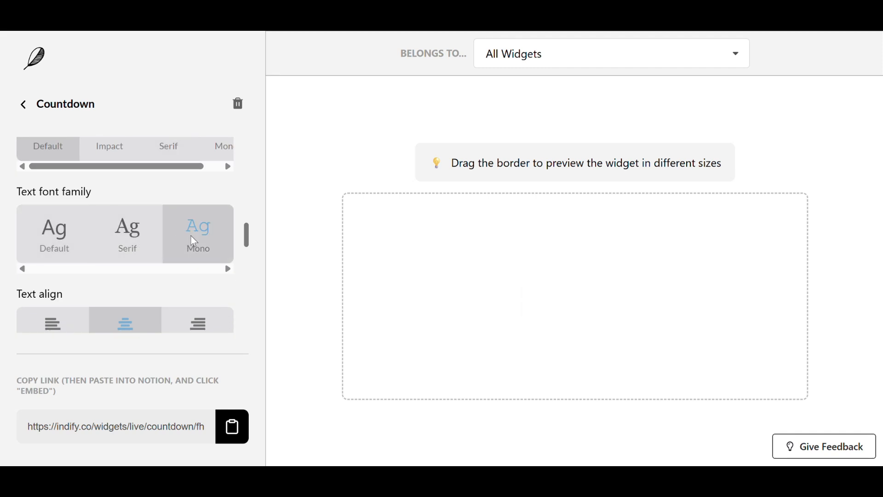
click(61, 261)
Step: Turn on the Set background color option
scroll(169, 249, down, 3)
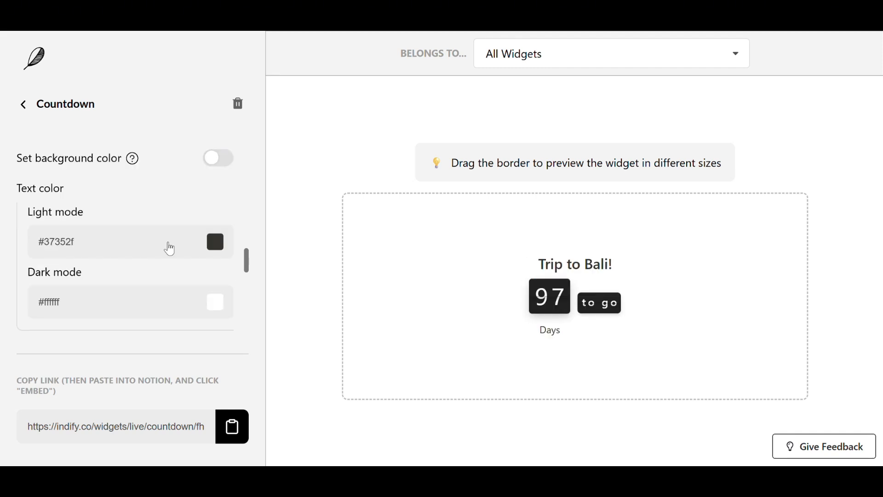
click(224, 163)
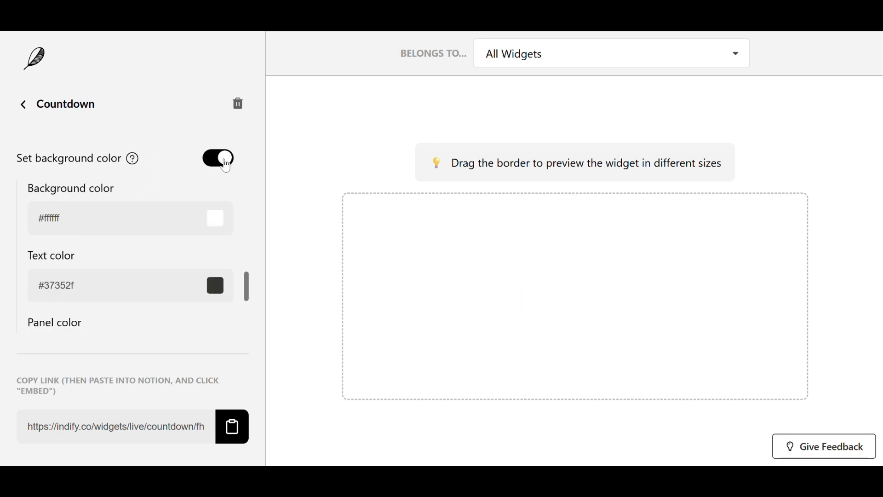
Step: Try a red background color for the widget, then reset the background to white
click(221, 226)
click(387, 234)
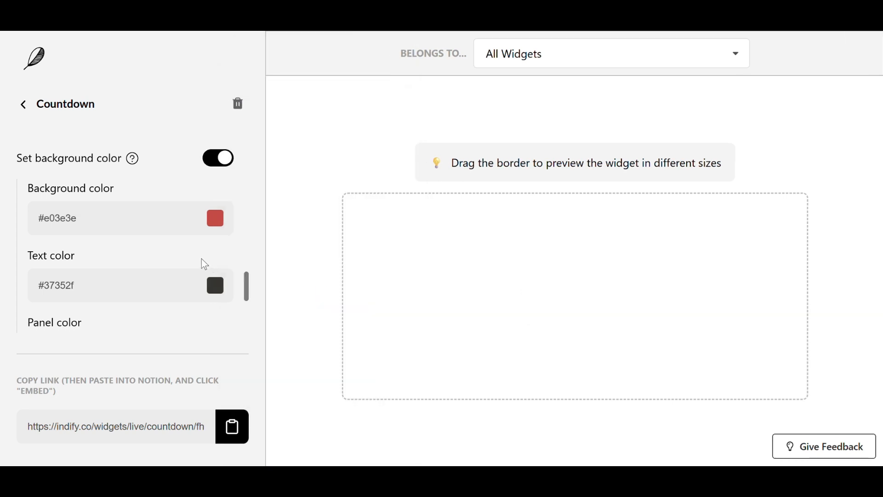
click(222, 219)
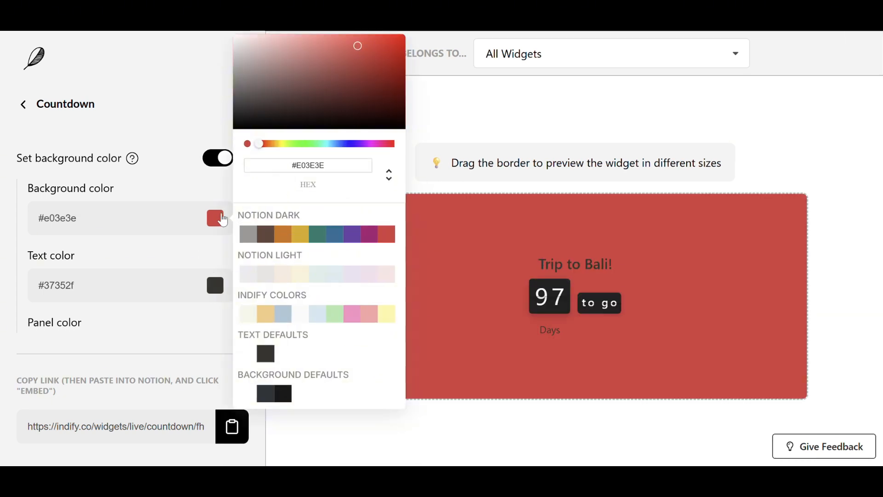
click(247, 393)
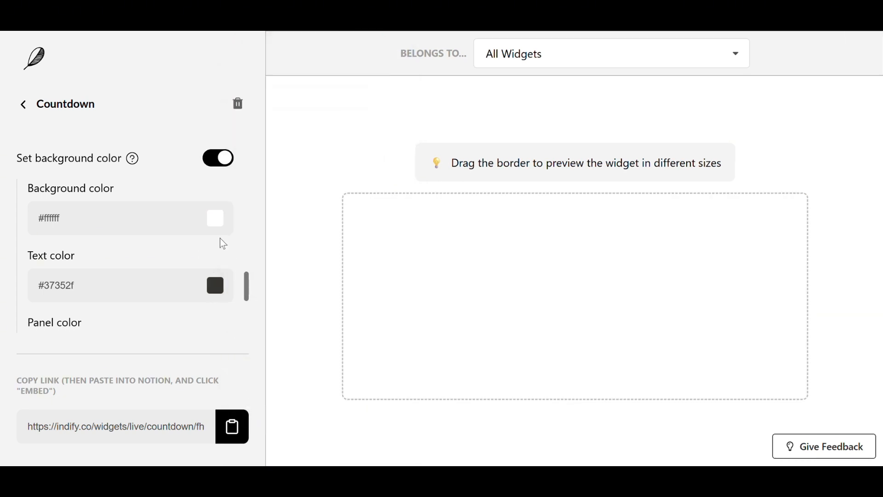
Step: Copy the countdown widget's embed link
click(193, 218)
click(189, 245)
scroll(189, 246, down, 2)
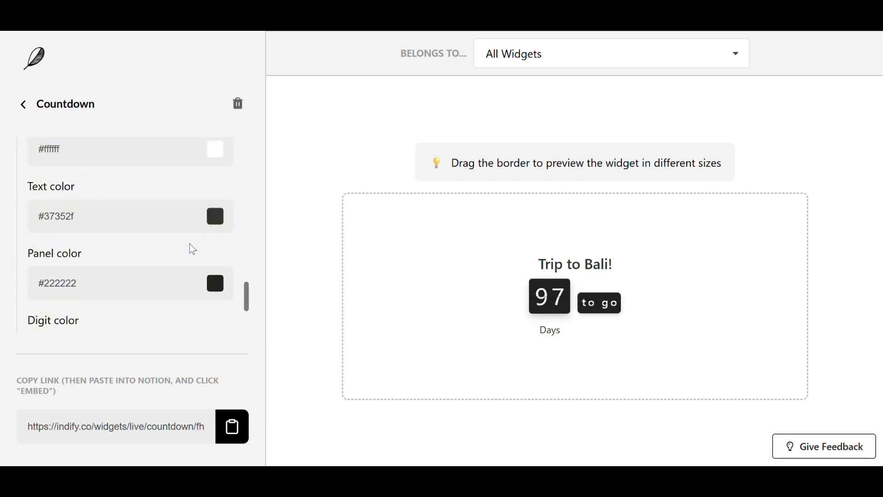
scroll(189, 244, down, 3)
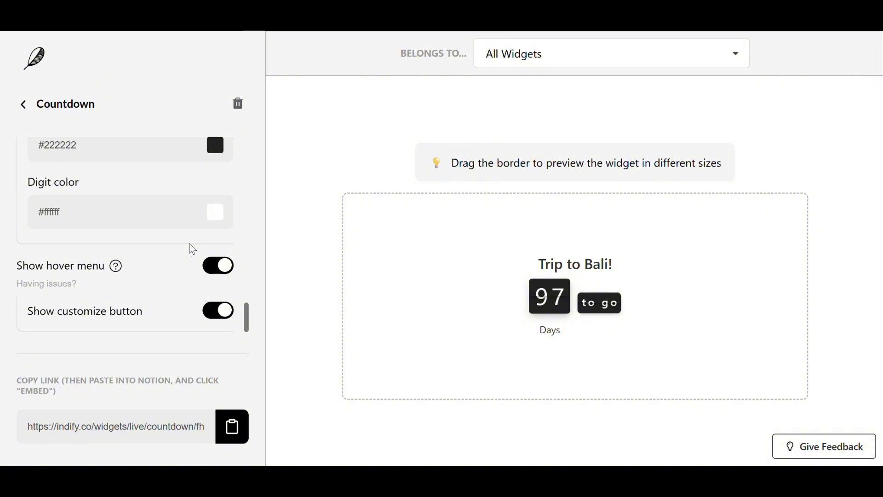
scroll(190, 244, down, 1)
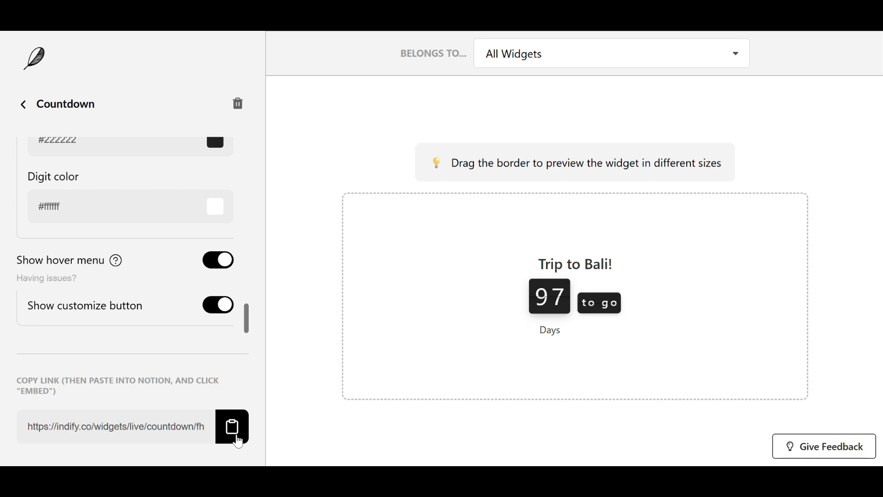
click(237, 440)
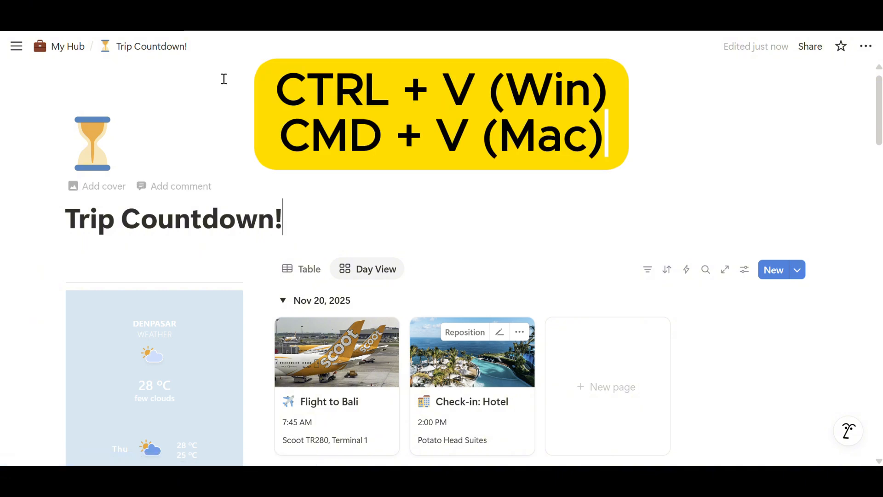
Step: In Notion, paste the link into an empty block on the Trip Countdown! page as an embed
click(95, 267)
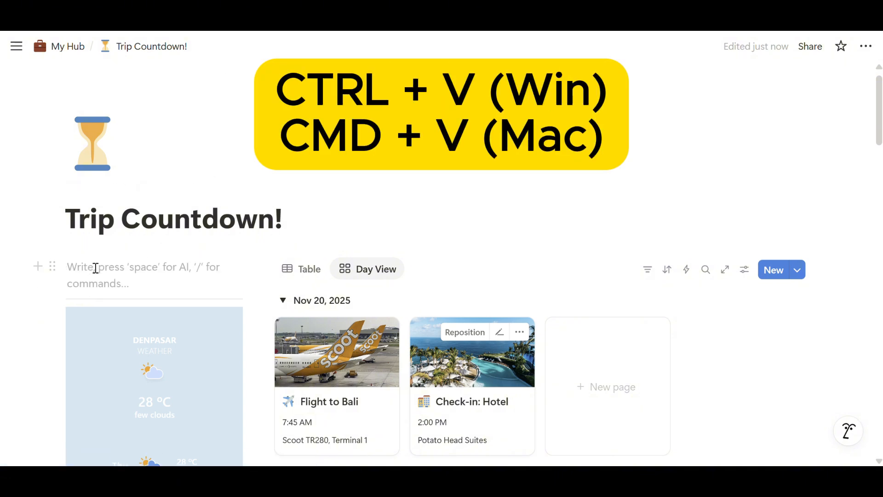
key(ctrl+v)
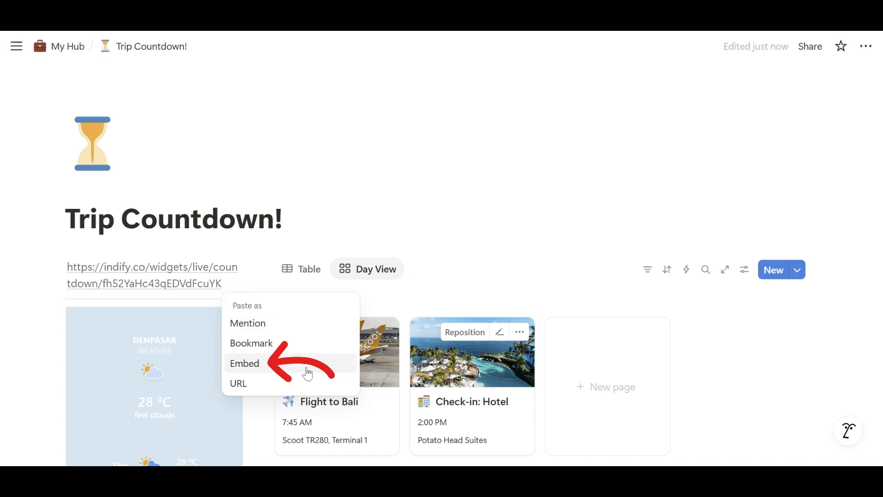
click(307, 374)
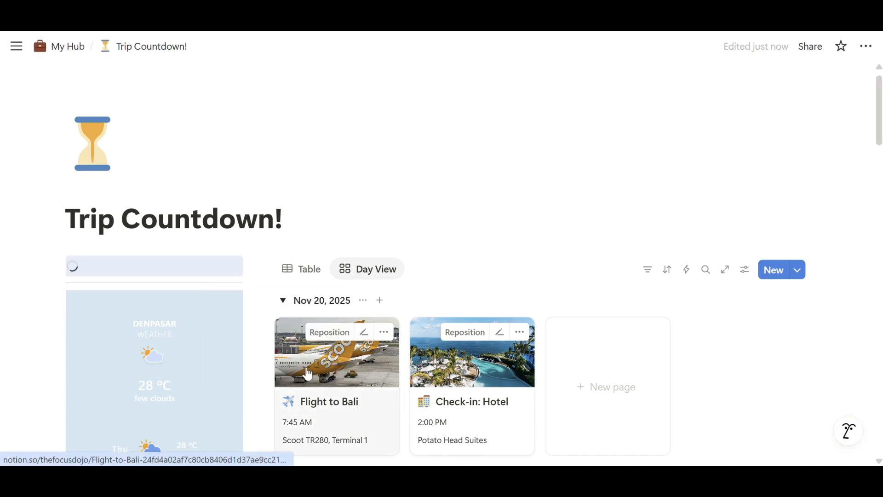
Step: Open the embedded countdown's Customize link to return to the widget settings
scroll(270, 286, down, 2)
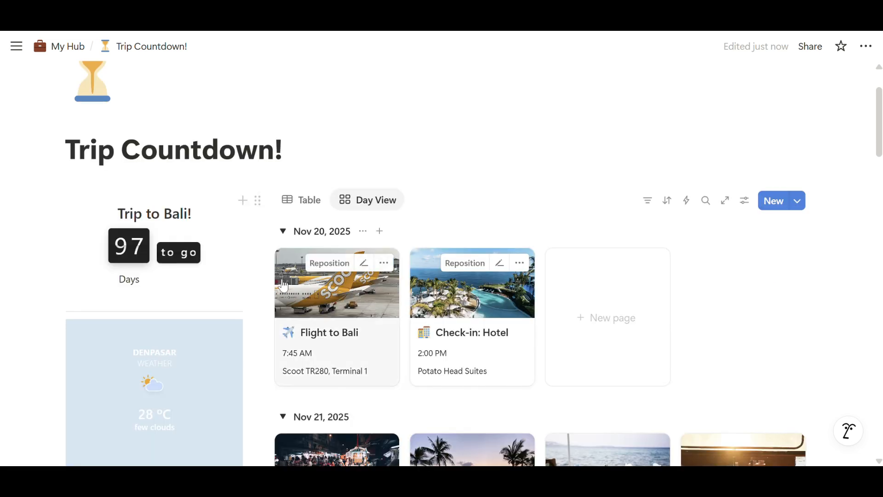
scroll(564, 324, down, 10)
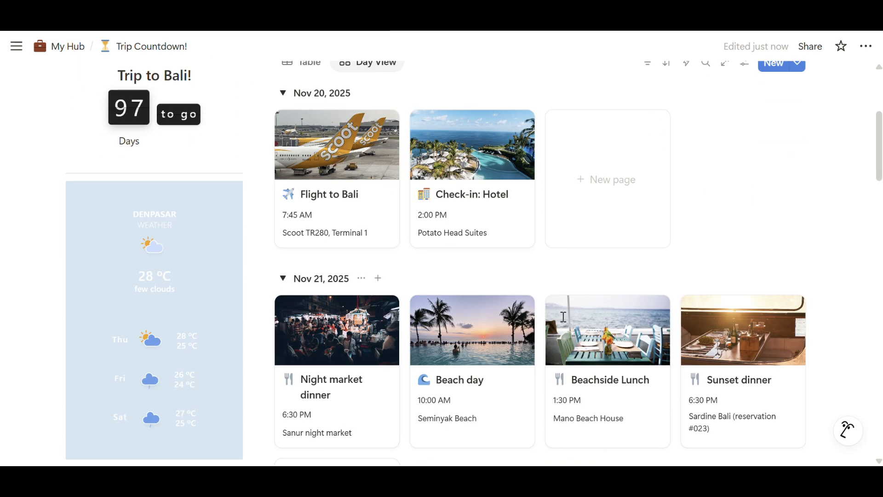
scroll(564, 317, up, 10)
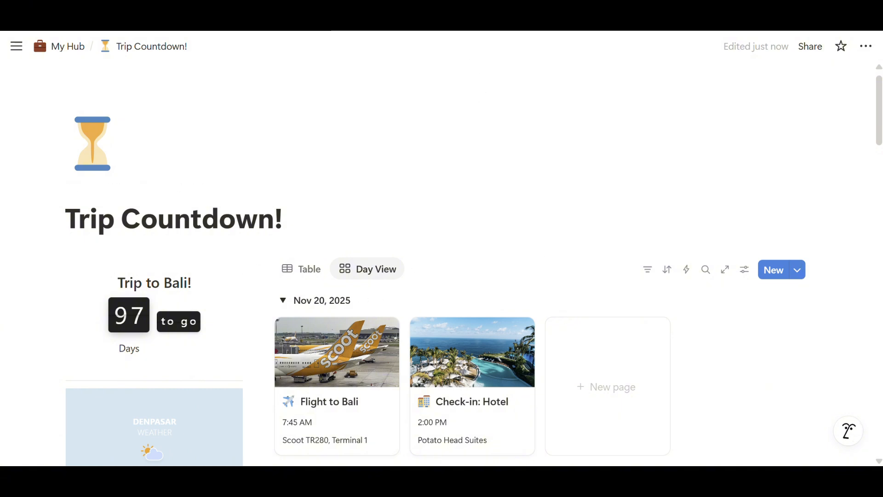
scroll(463, 76, down, 3)
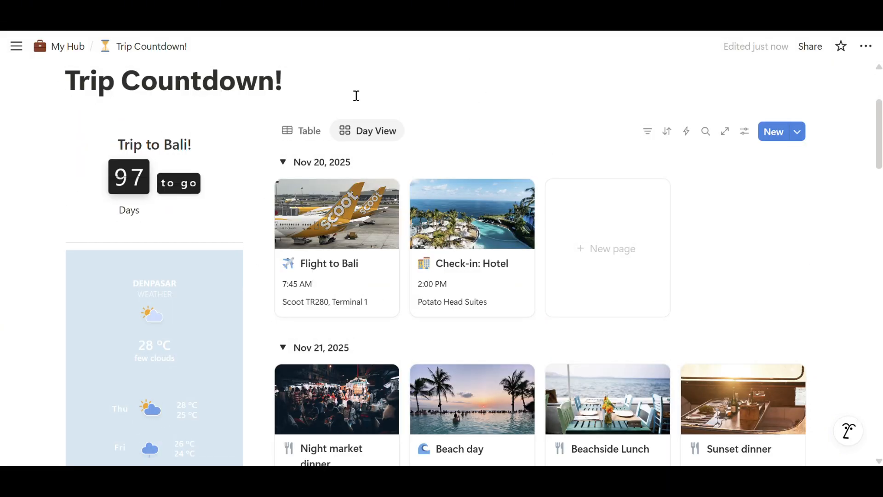
mouse_move(213, 227)
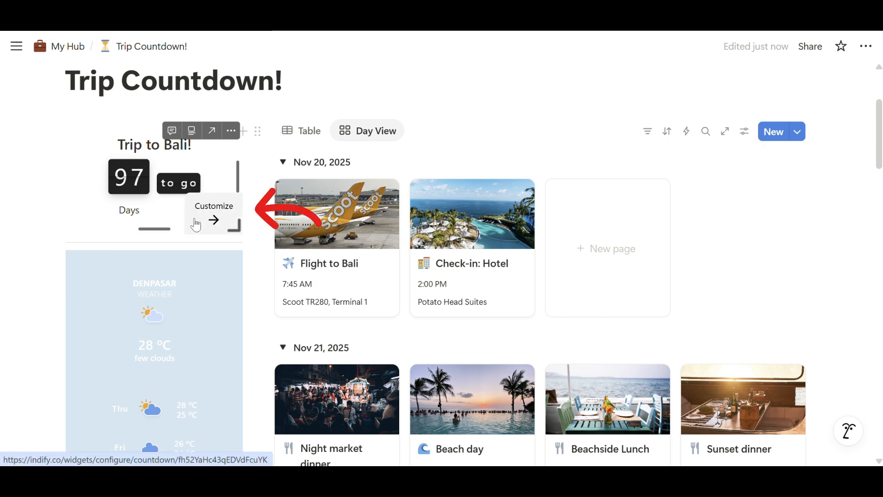
click(197, 225)
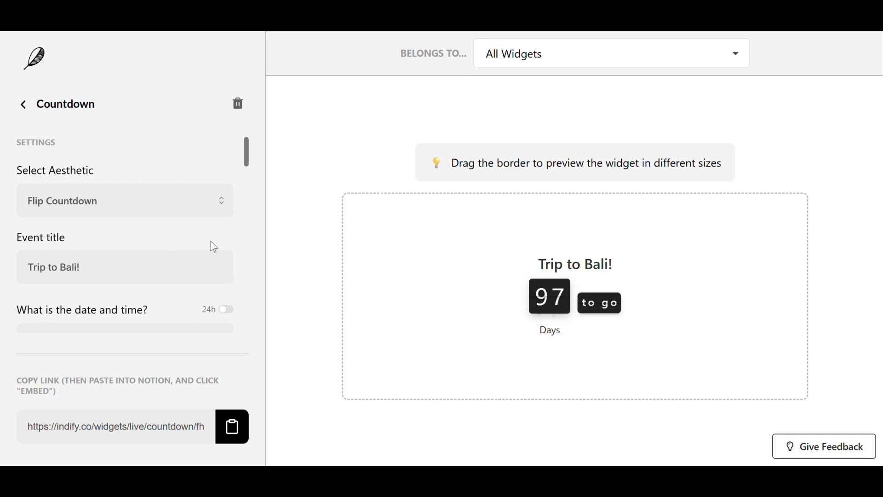
Step: Try switching the countdown unit from Day to Hour, then switch back to Day
scroll(210, 244, down, 4)
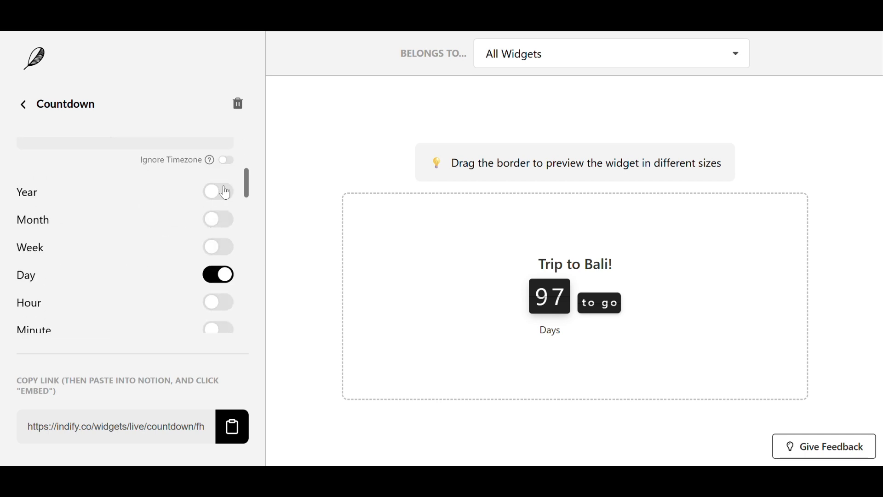
click(218, 303)
click(220, 276)
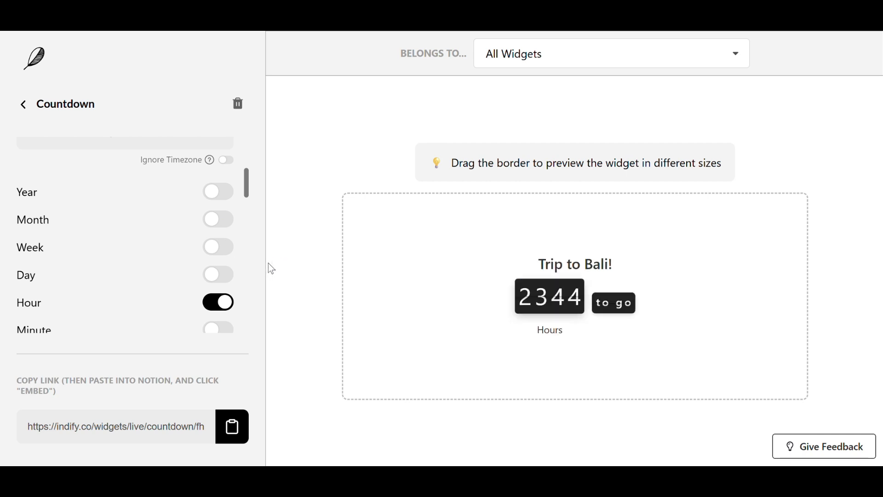
click(220, 276)
click(218, 303)
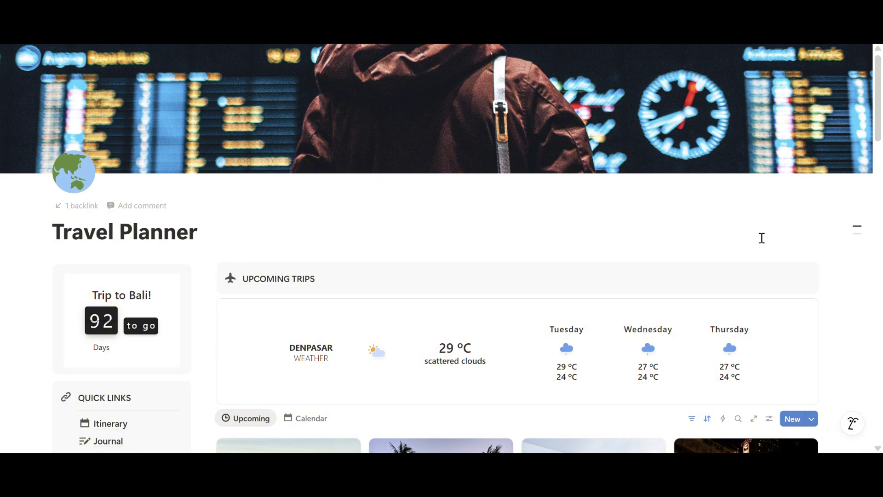
Step: Scroll through the Travel Planner and Journal pages showing the embedded Trip to Bali! countdown
scroll(761, 238, down, 6)
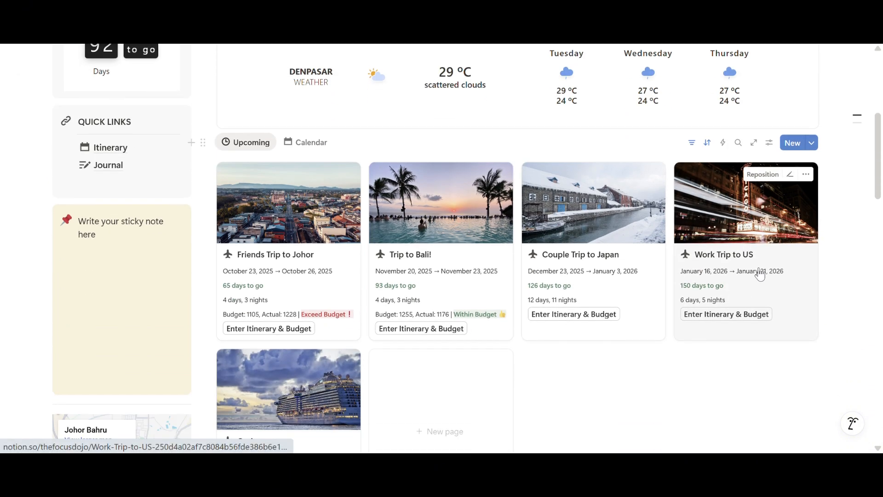
scroll(759, 275, down, 7)
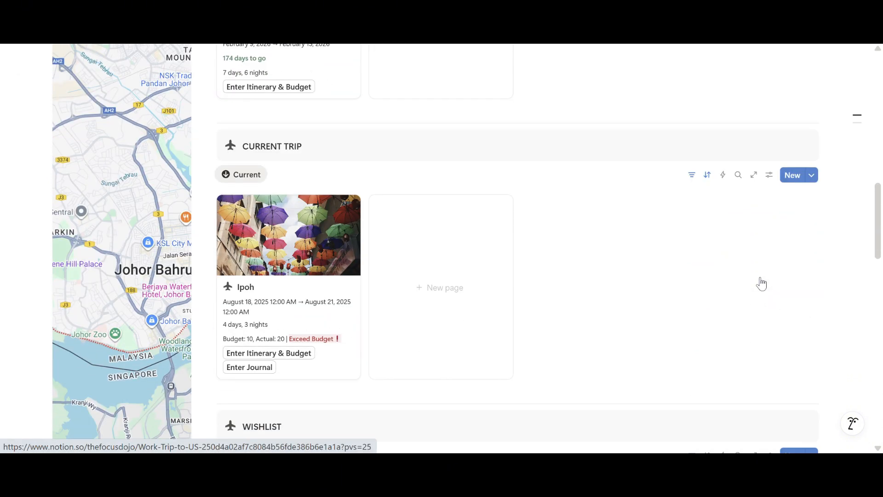
scroll(762, 284, down, 13)
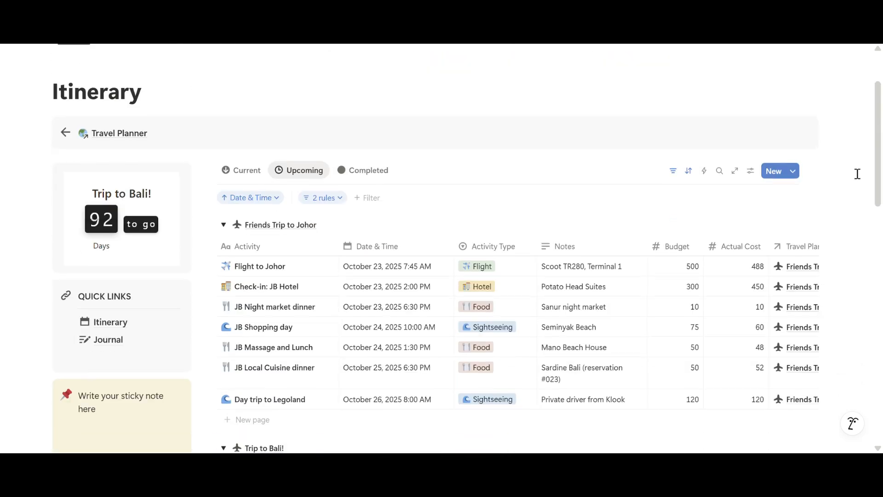
scroll(856, 172, down, 10)
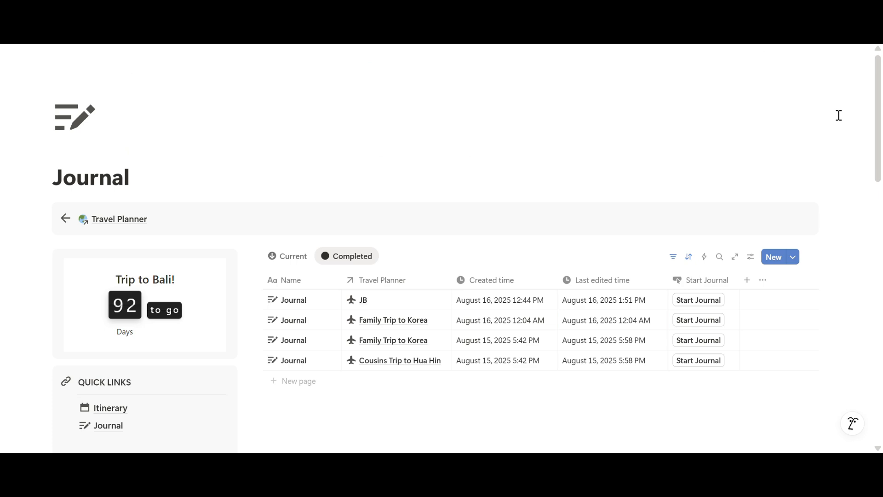
scroll(838, 115, down, 3)
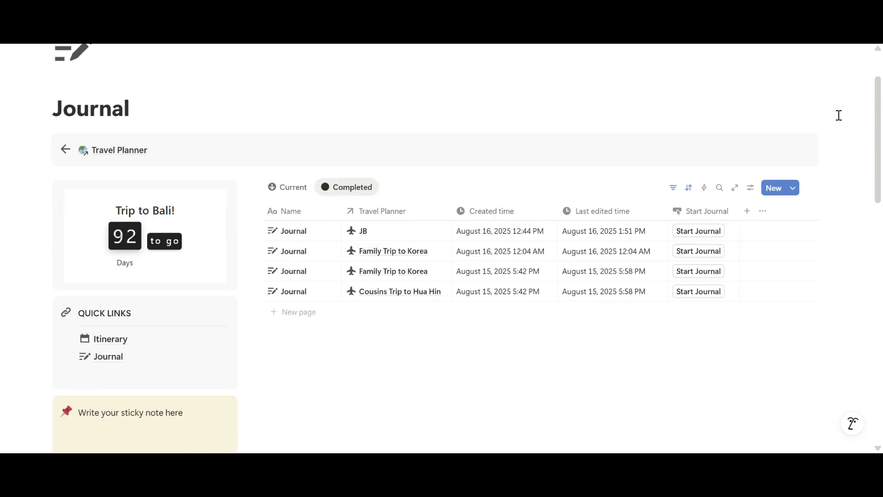
scroll(643, 207, down, 5)
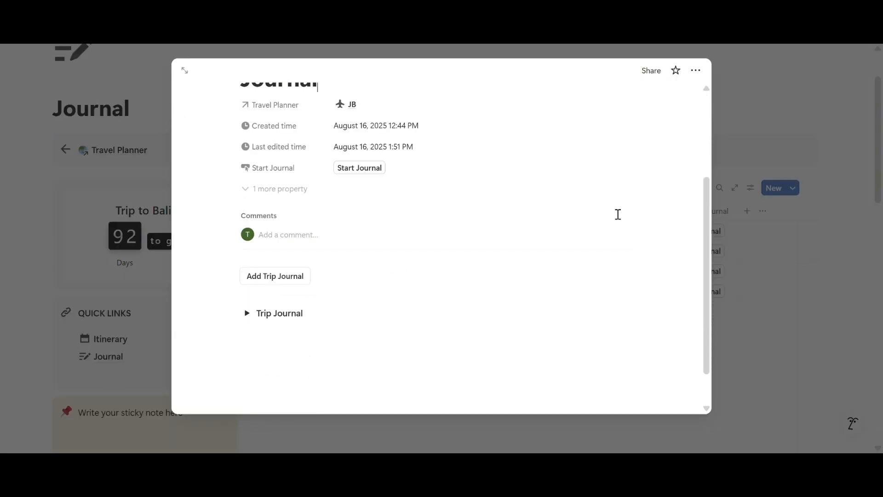
Step: Expand the Trip Journal toggle in the open journal entry and scroll through its sections
click(246, 313)
scroll(625, 225, down, 8)
scroll(626, 225, down, 3)
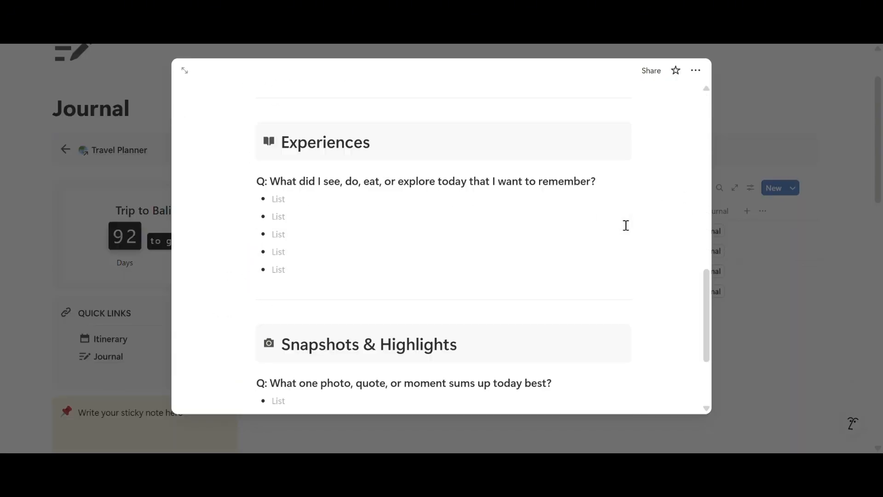